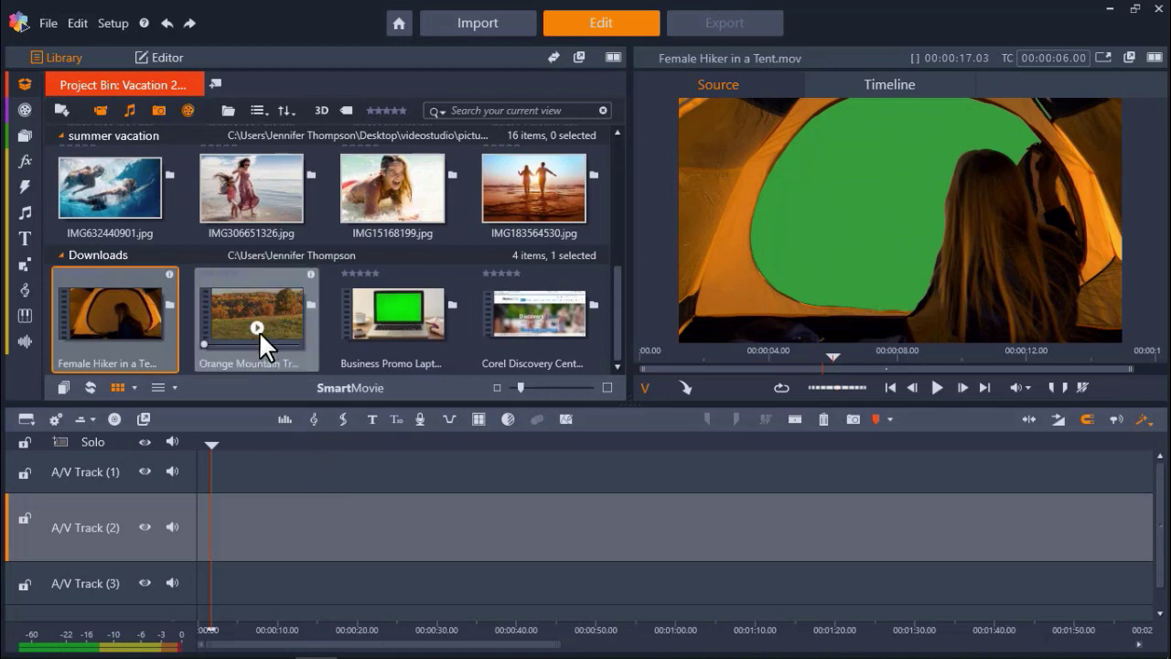
Place the Orange Mountain Trees landscape clip on A/V Track 3
left_click(286, 319)
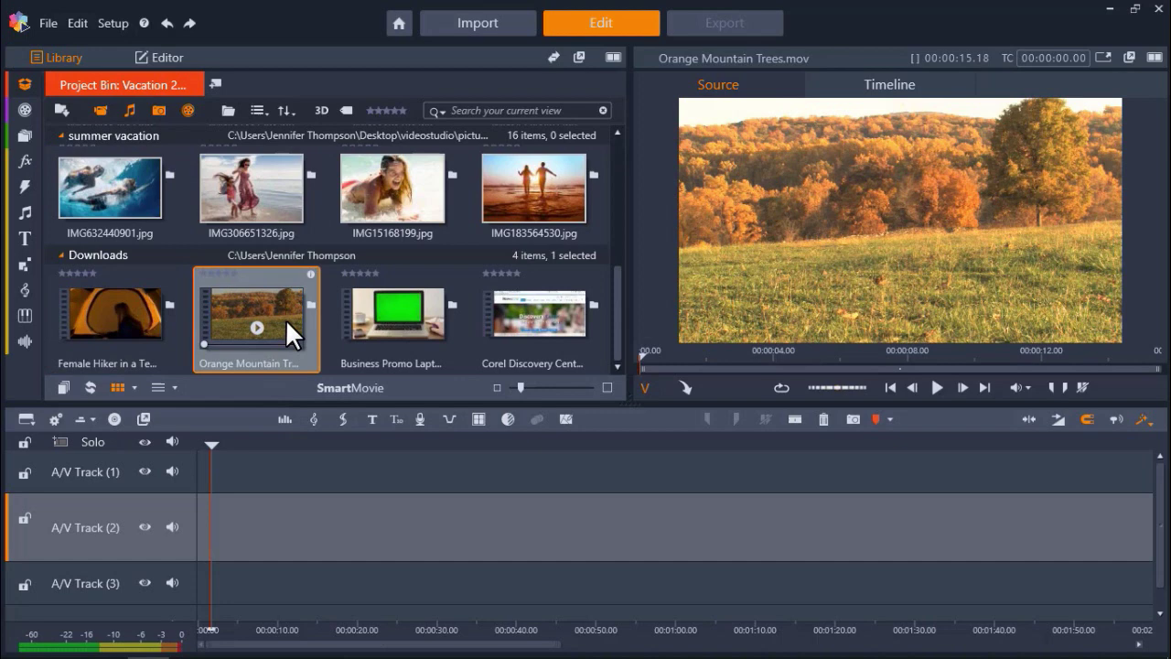
left_click_drag(286, 318, 258, 482)
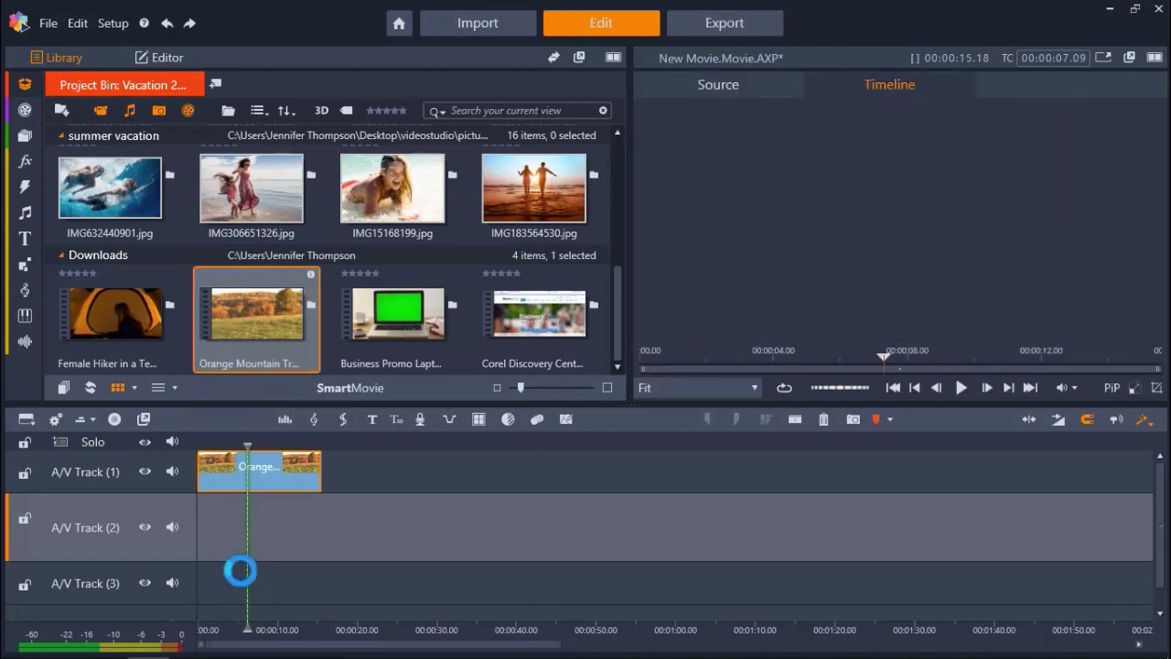
left_click_drag(240, 571, 239, 582)
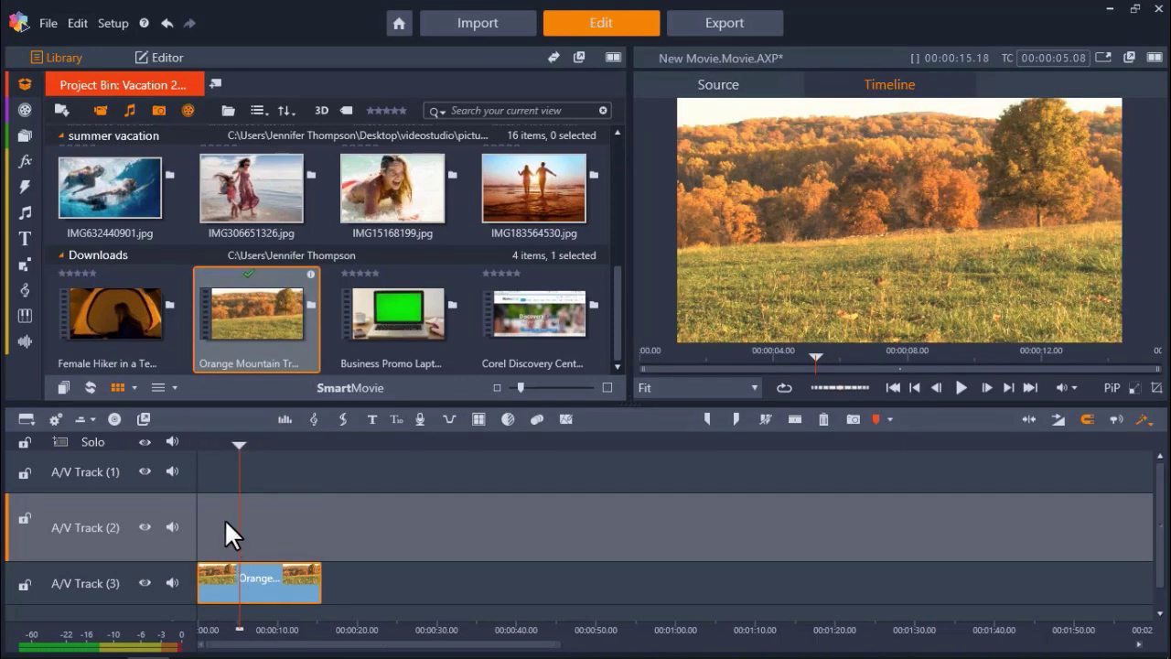
Put the Female Hiker tent clip on A/V Track 2 and trim it to end with the landscape, at 00:00:15.18
left_click(147, 317)
left_click_drag(149, 316, 218, 529)
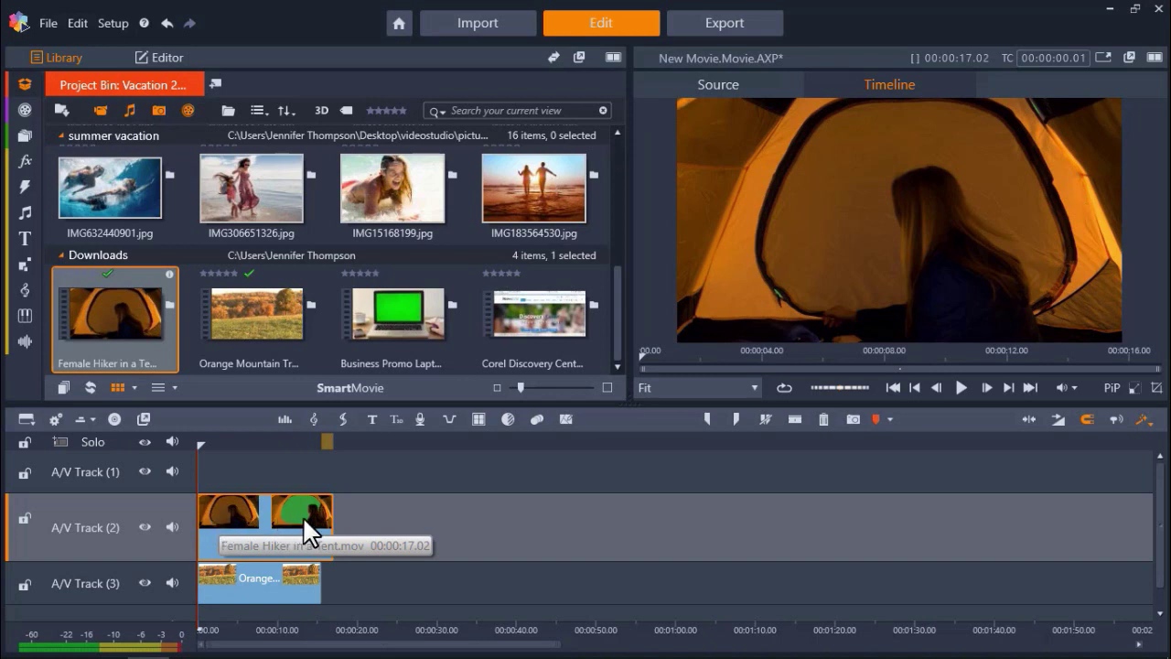
left_click_drag(330, 519, 313, 523)
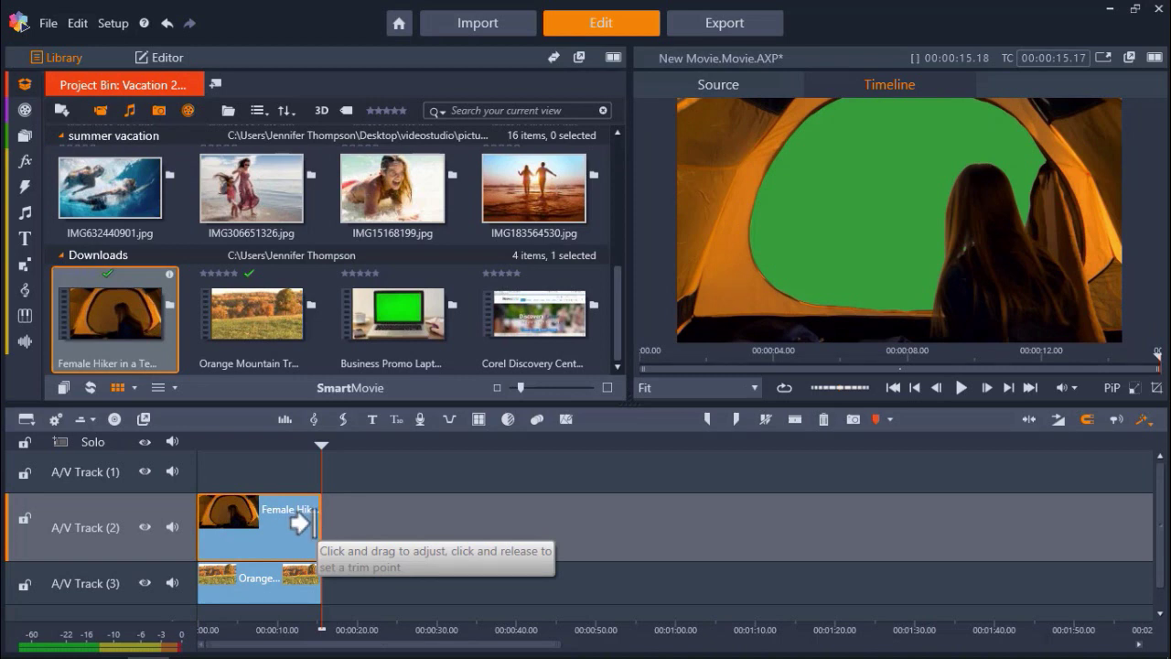
Apply StudioChromaKeyer from Effect > Keyers to the Female Hiker tent clip
double_click(284, 517)
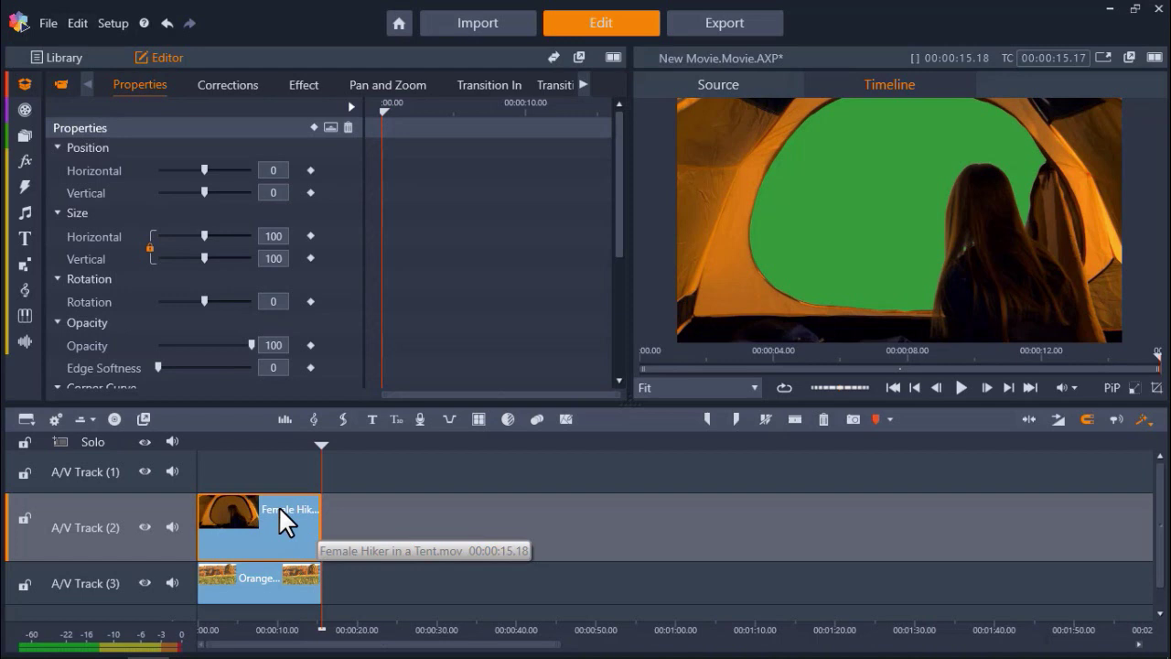
left_click(303, 84)
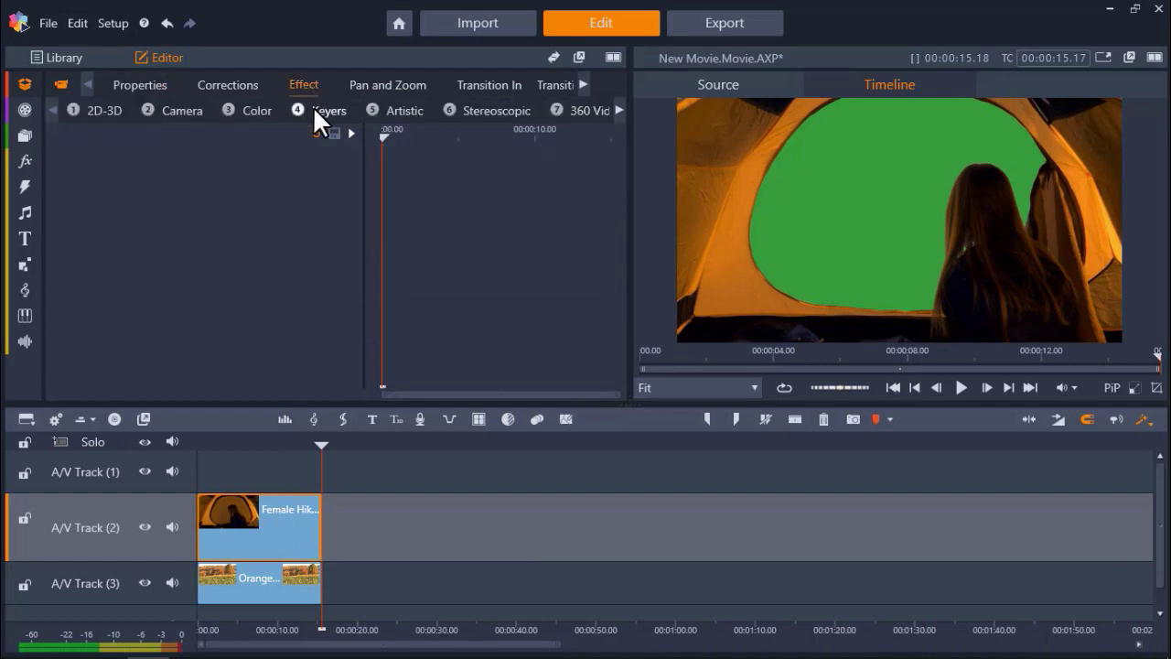
left_click(314, 108)
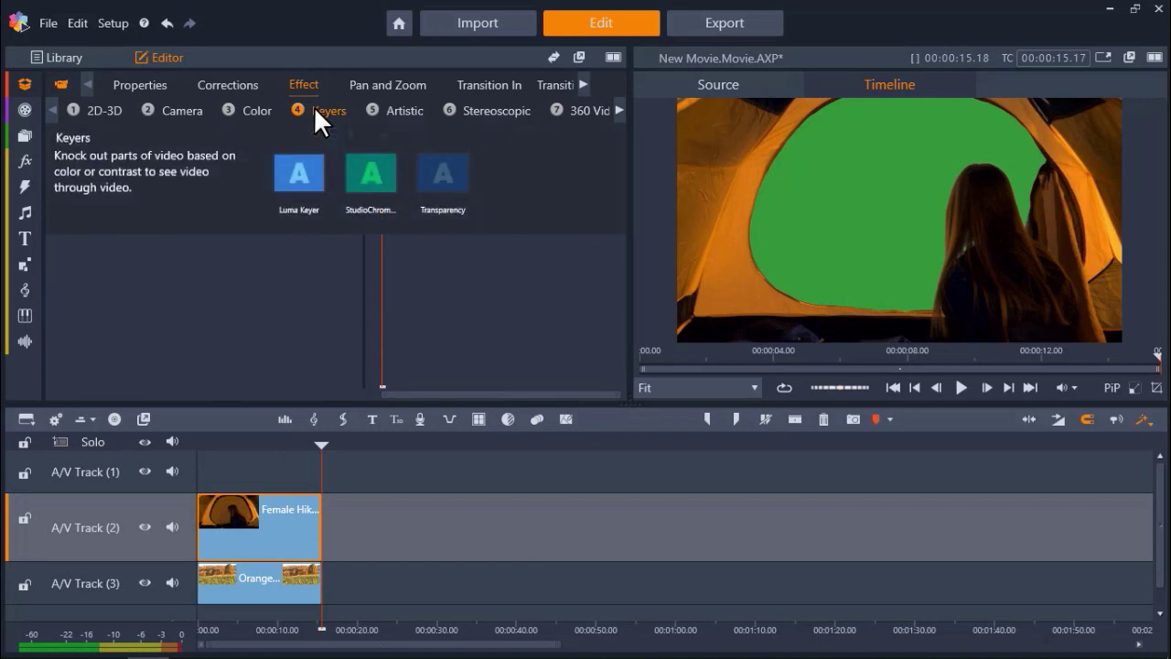
left_click(375, 173)
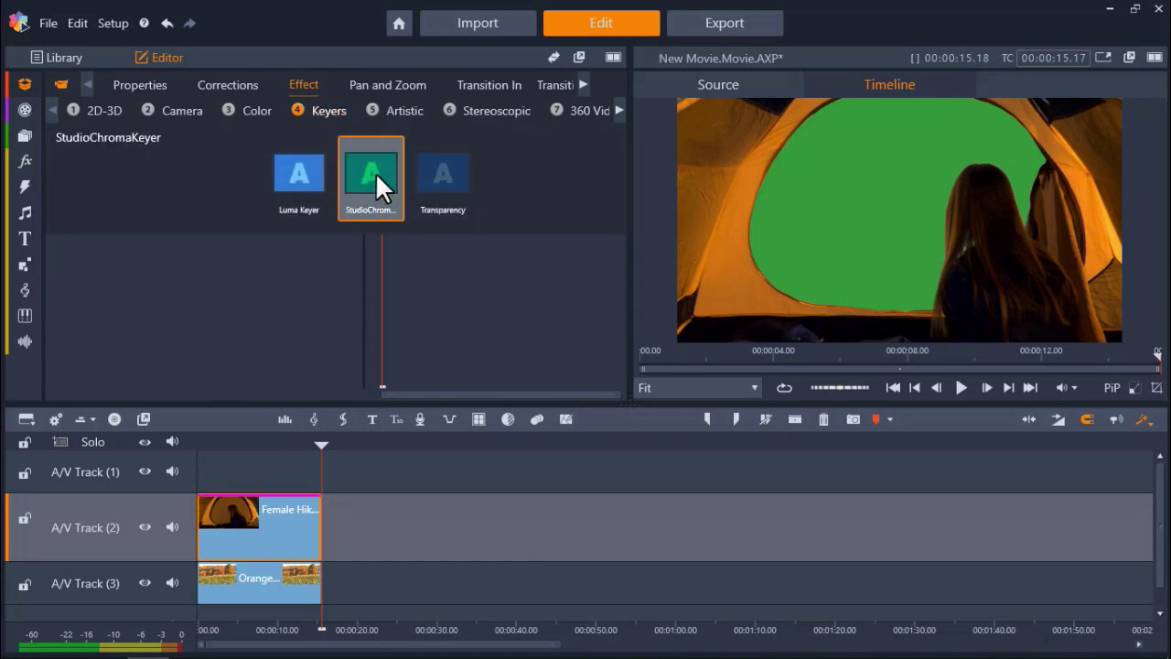
left_click(375, 172)
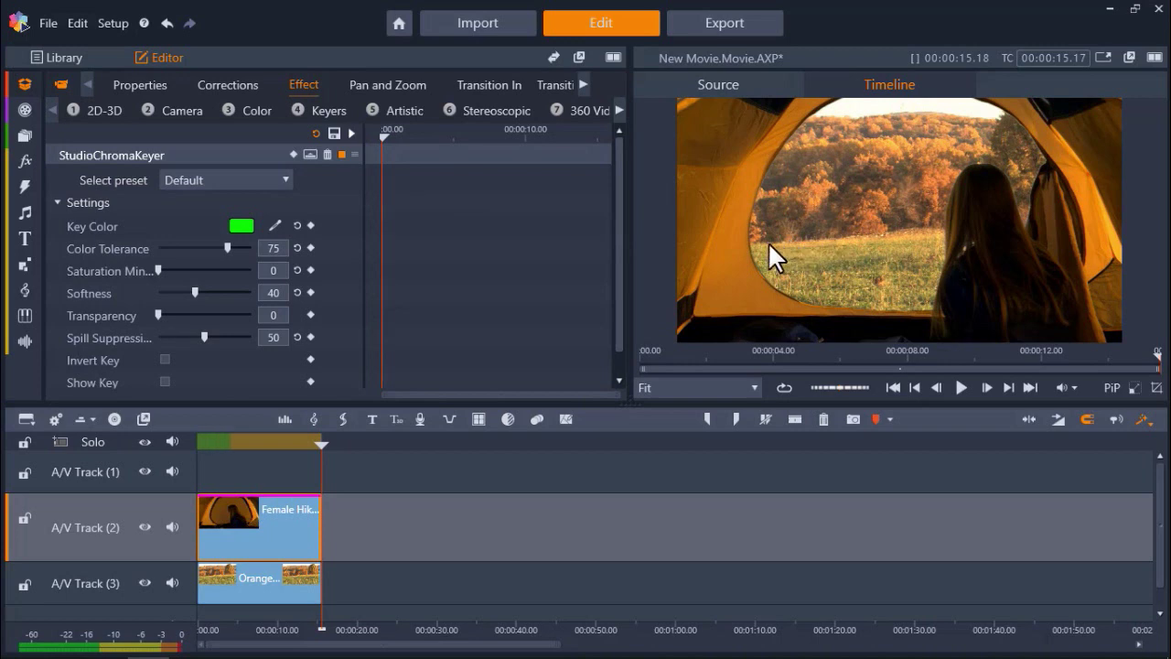
left_click(236, 174)
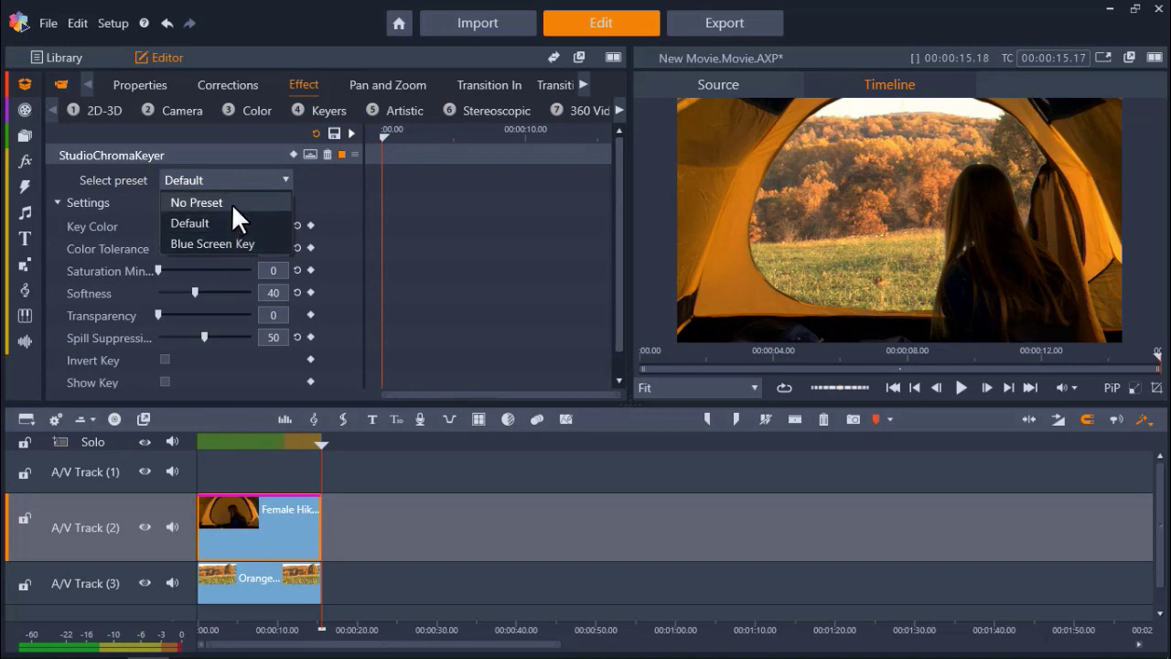
left_click(302, 180)
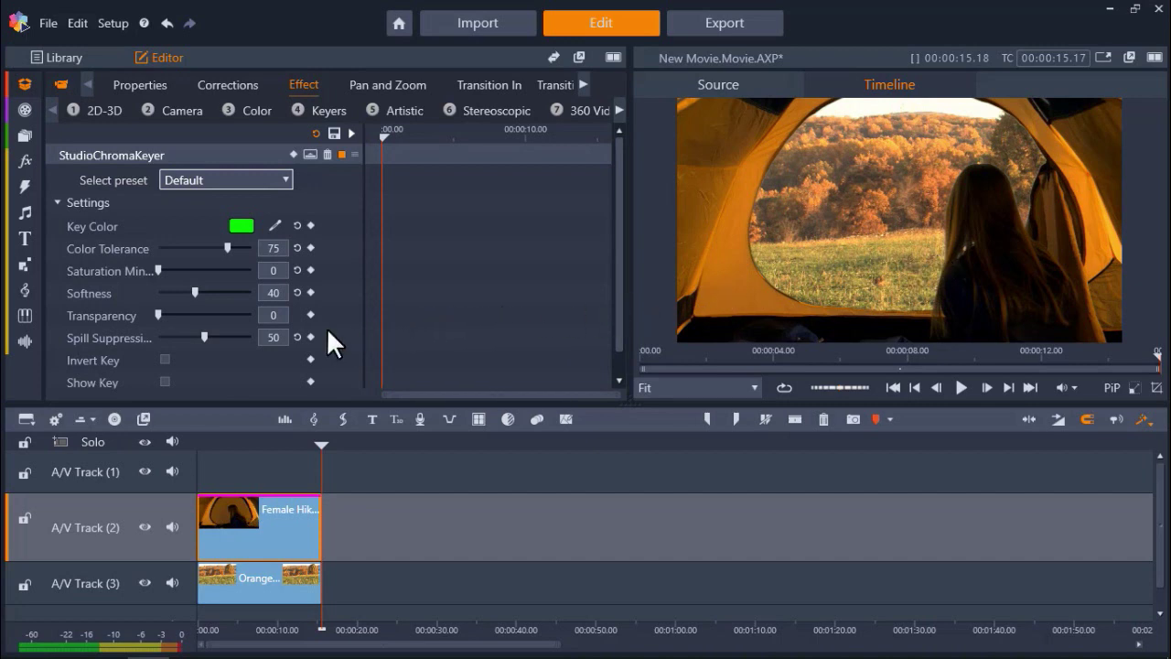
Raise the chroma key's spill suppression to 100, then play the keyed tent scene from the start
left_click(204, 337)
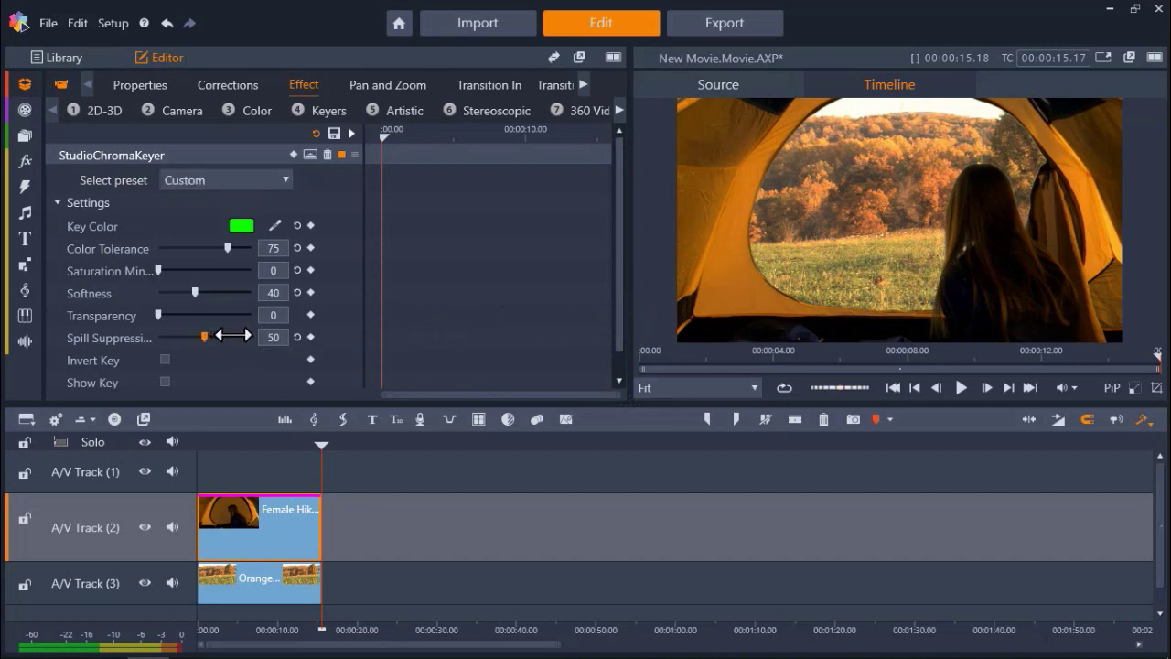
left_click_drag(255, 334, 264, 340)
left_click_drag(317, 443, 202, 444)
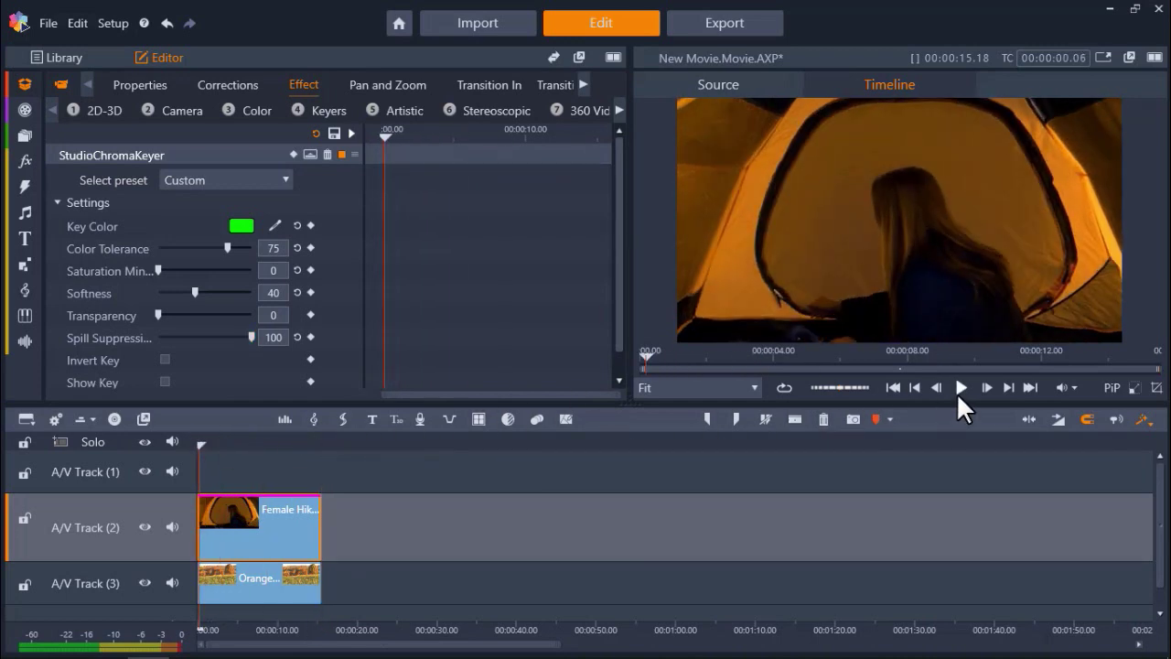
left_click(962, 388)
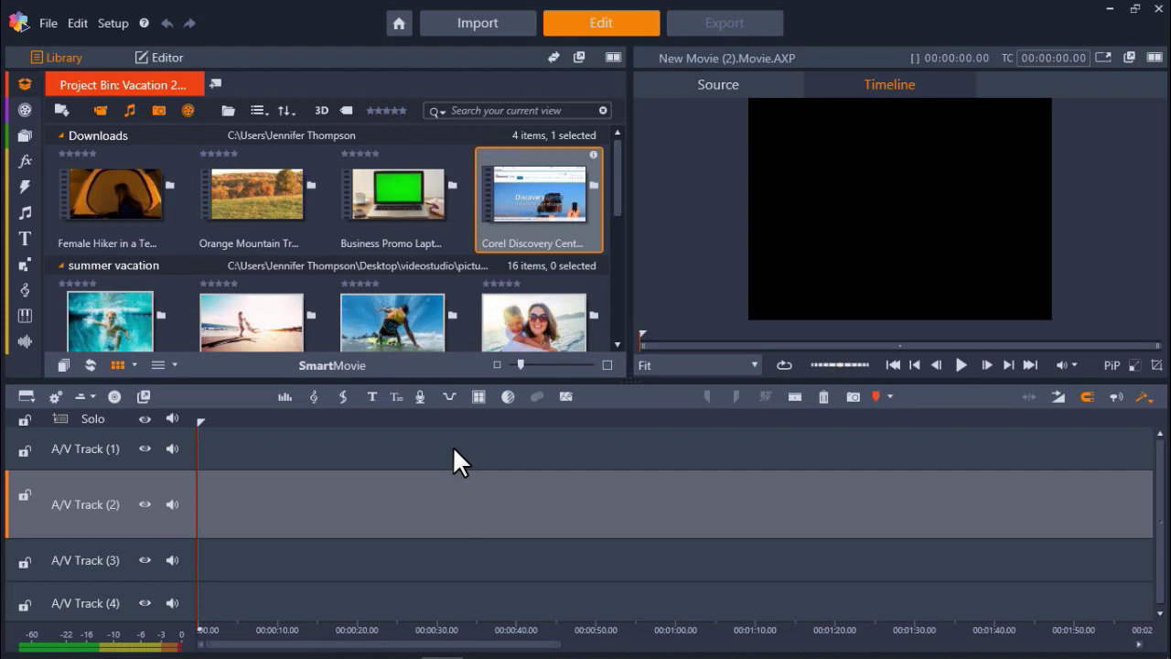
Stack Business Promo Laptop on track 2 over Corel Discovery Center at 0, trimming the laptop clip to match
left_click(416, 193)
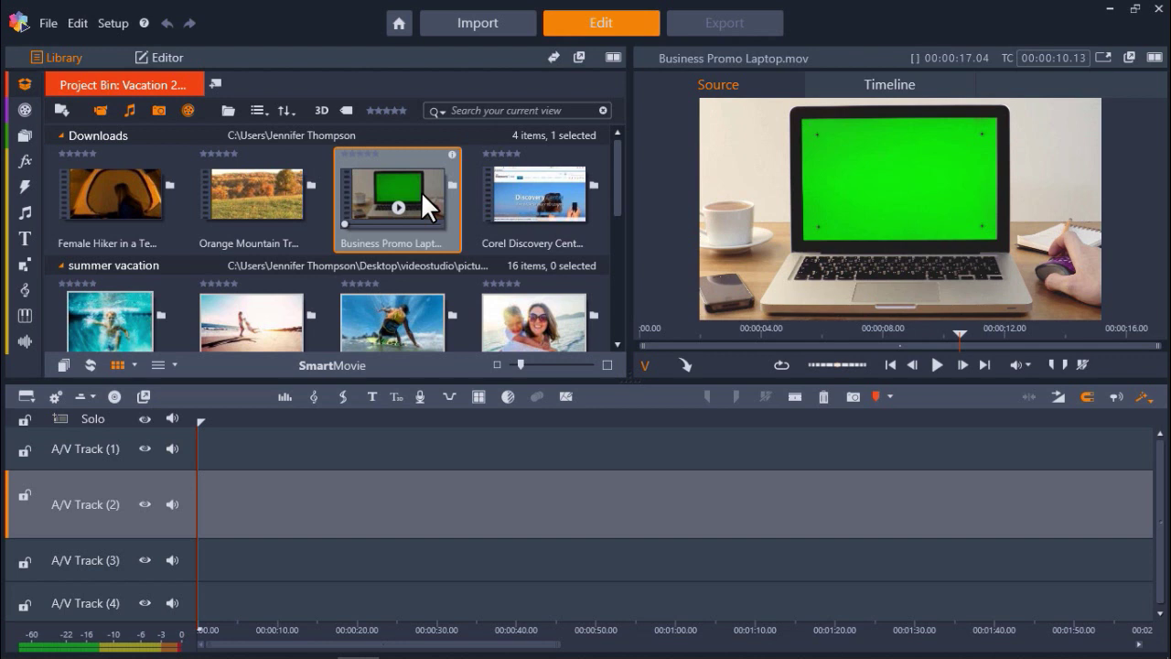
left_click_drag(421, 191, 353, 502)
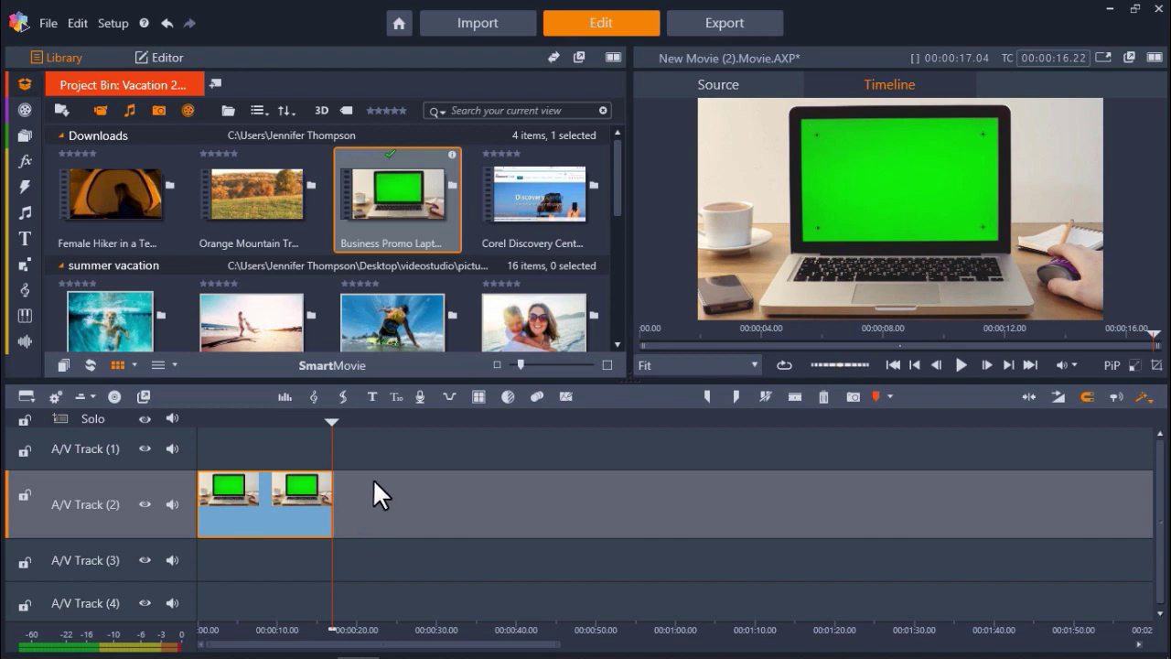
left_click(509, 206)
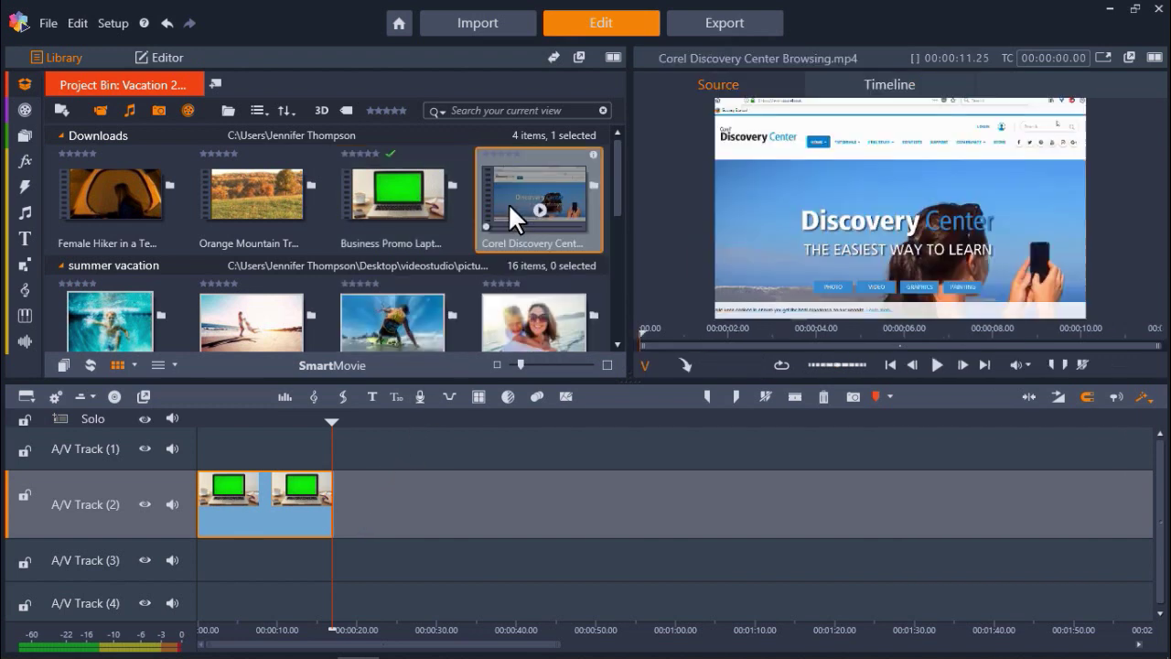
left_click_drag(510, 186, 229, 551)
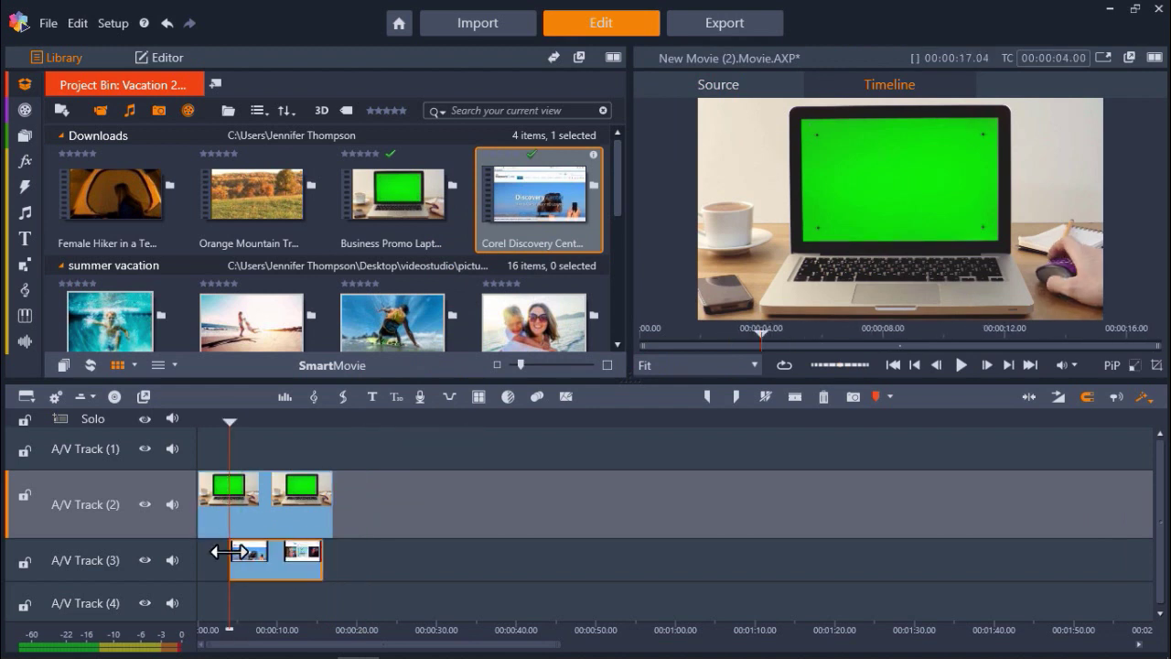
left_click_drag(247, 555, 216, 555)
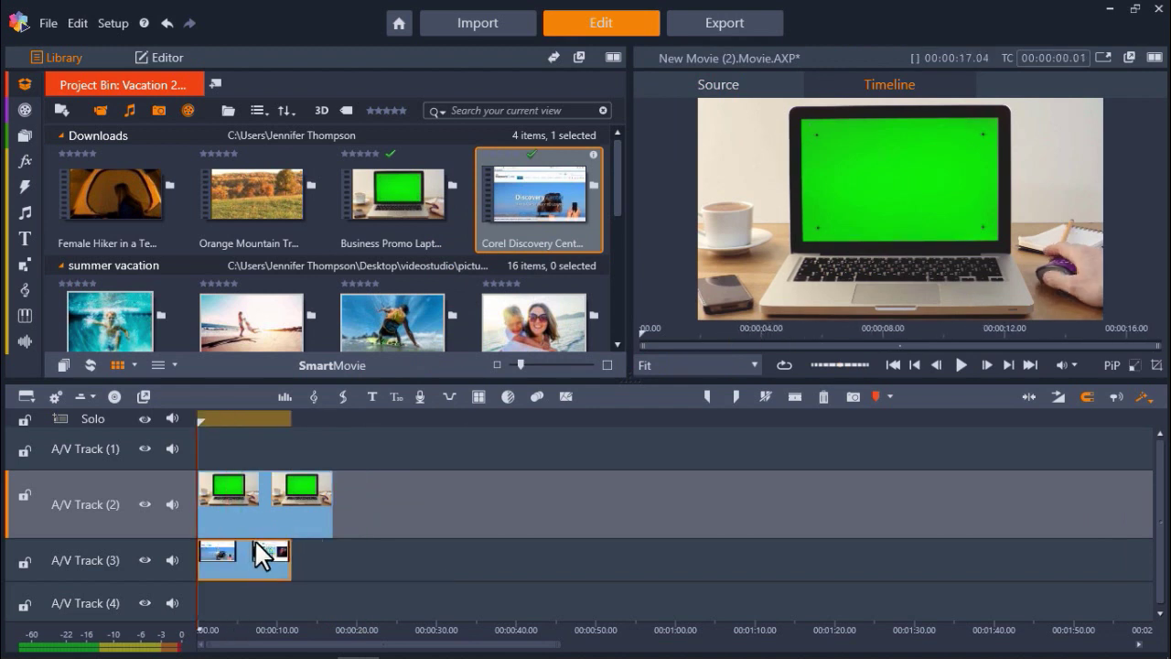
left_click_drag(314, 500, 287, 502)
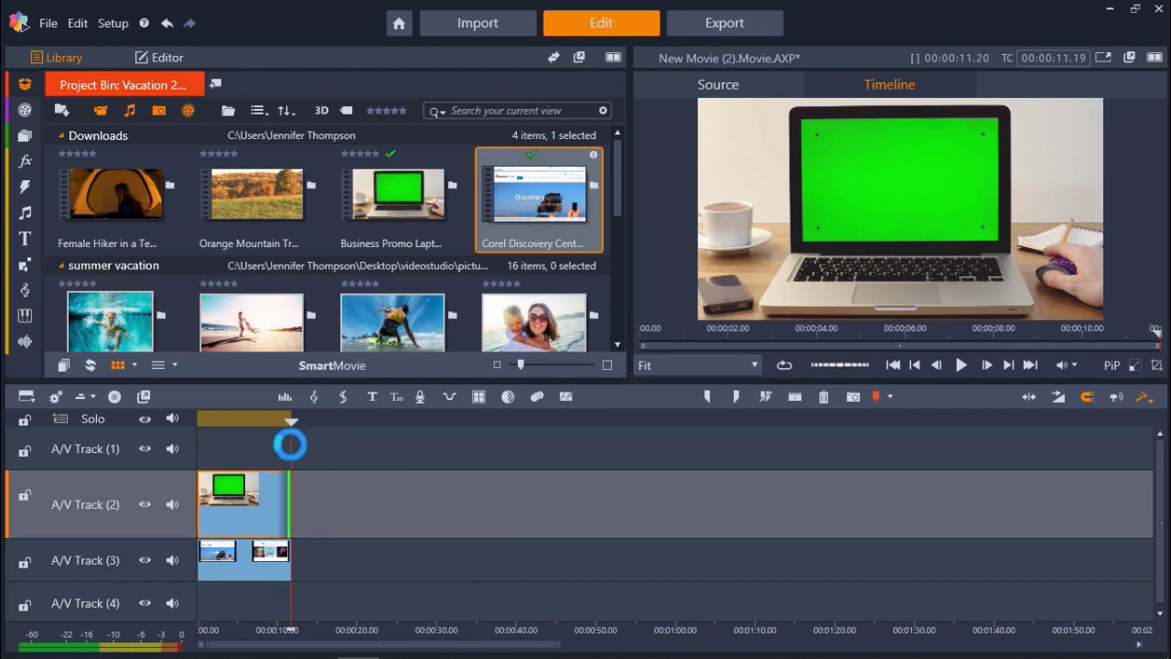
Apply StudioChromaKeyer from Effect > Keyers to the Business Promo Laptop clip
double_click(257, 490)
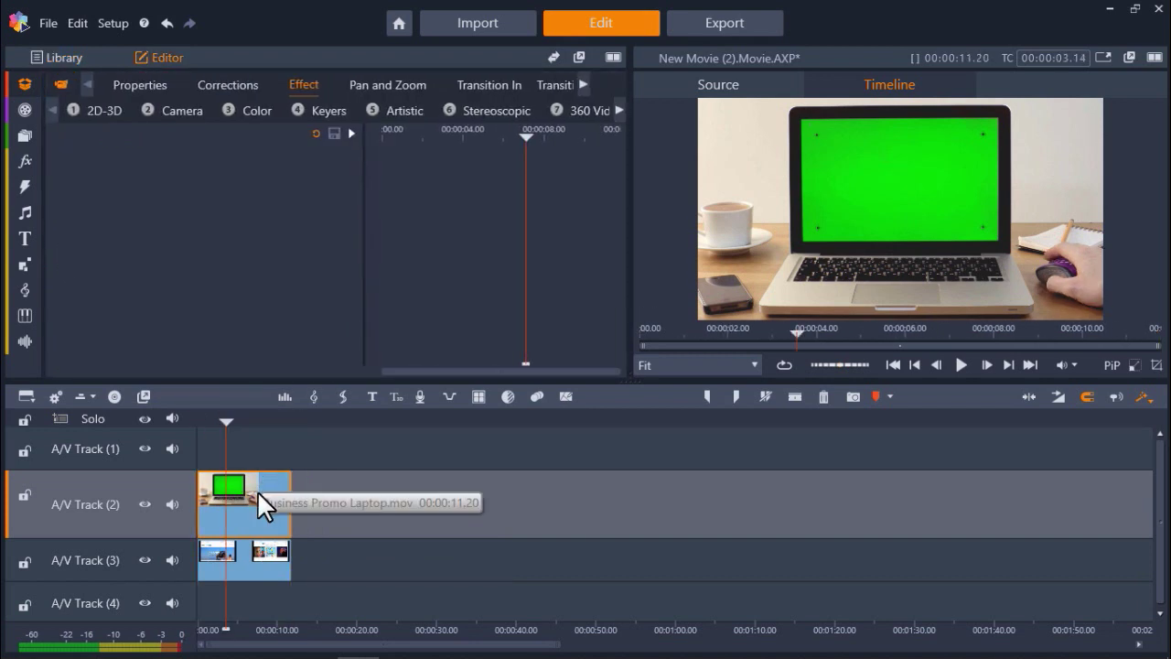
left_click(321, 115)
left_click(370, 166)
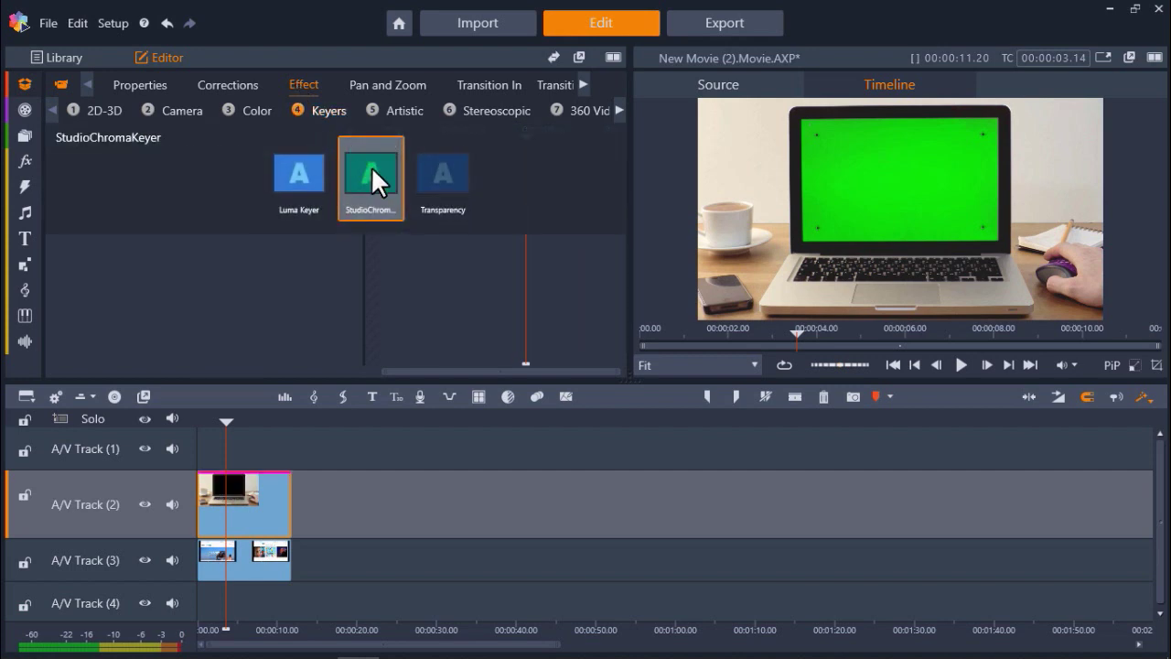
left_click(371, 166)
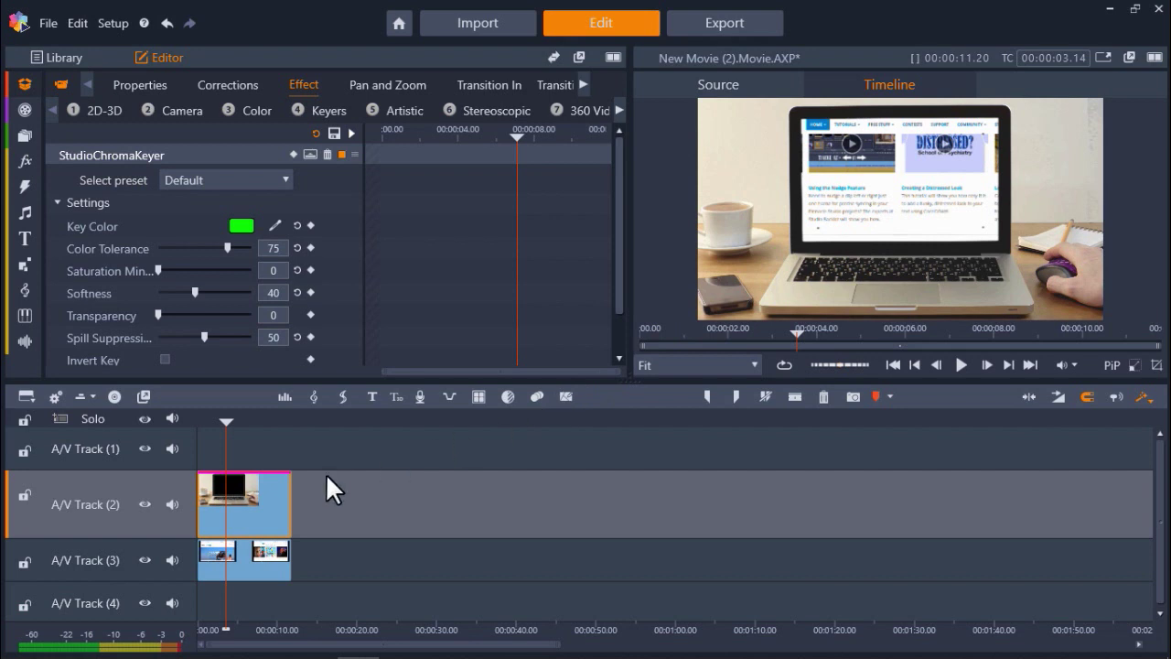
left_click(241, 554)
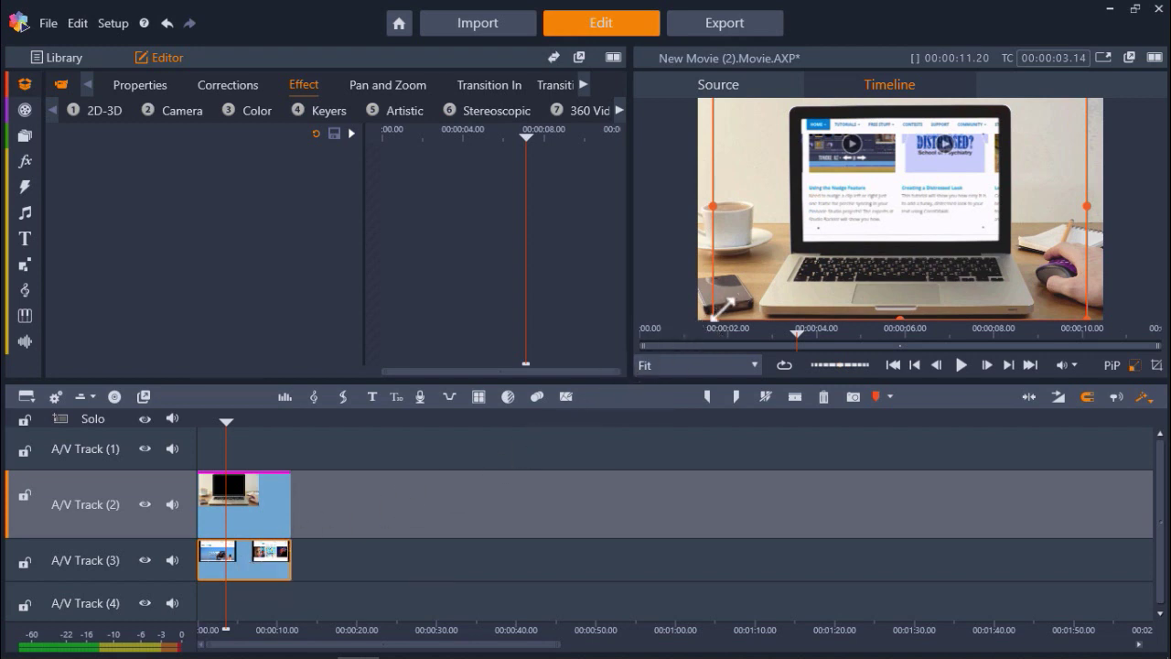
Shrink the website video to fit the laptop screen, then play the composite from about 2 seconds
left_click_drag(710, 311, 782, 265)
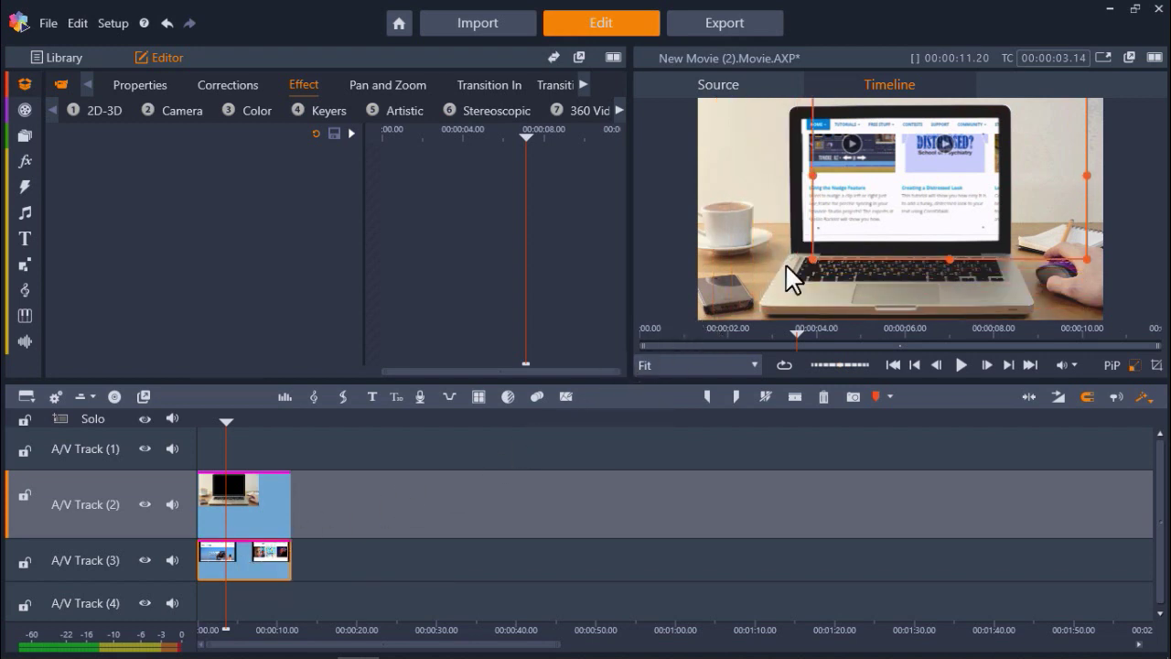
left_click(1009, 236)
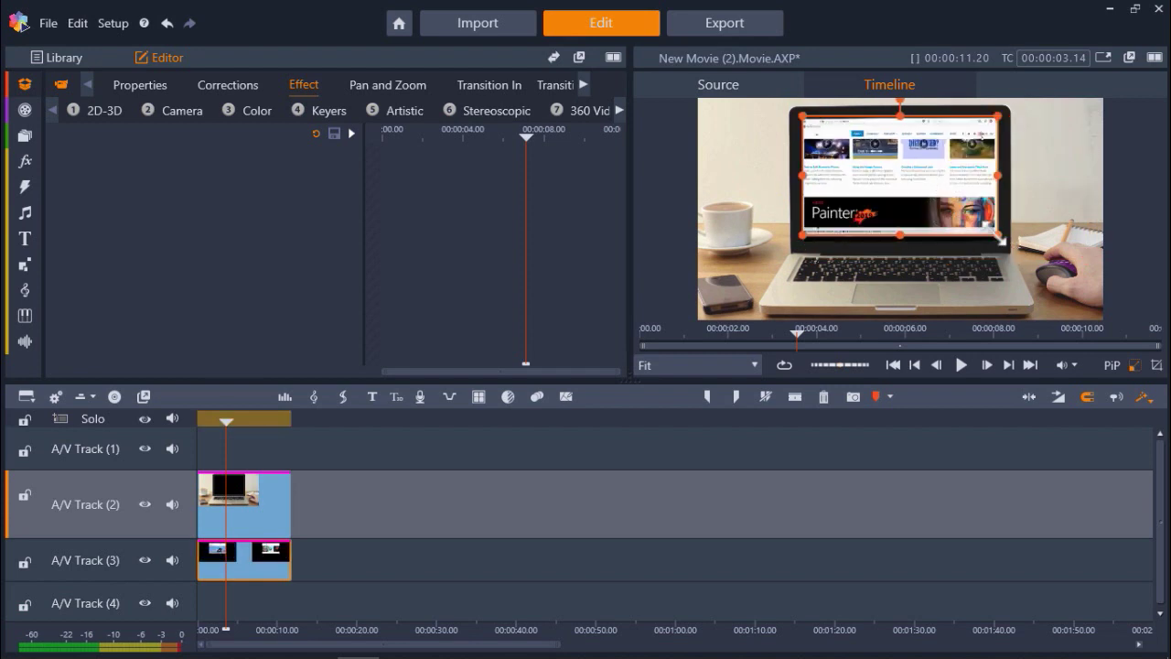
left_click_drag(997, 236, 1006, 239)
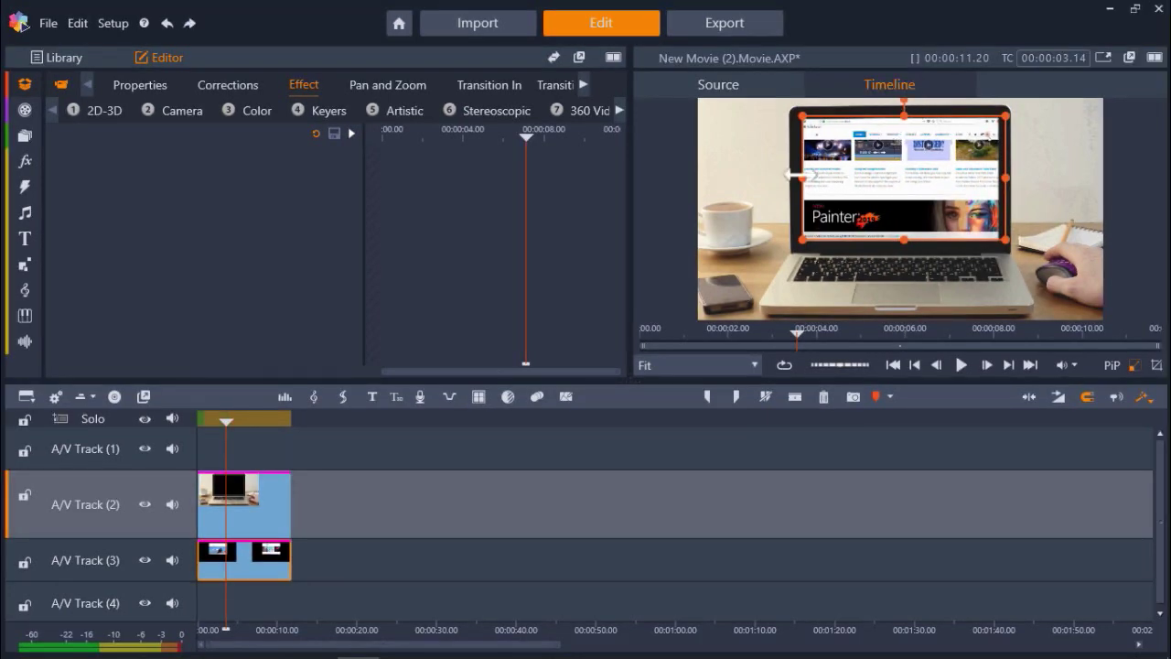
left_click_drag(228, 423, 213, 422)
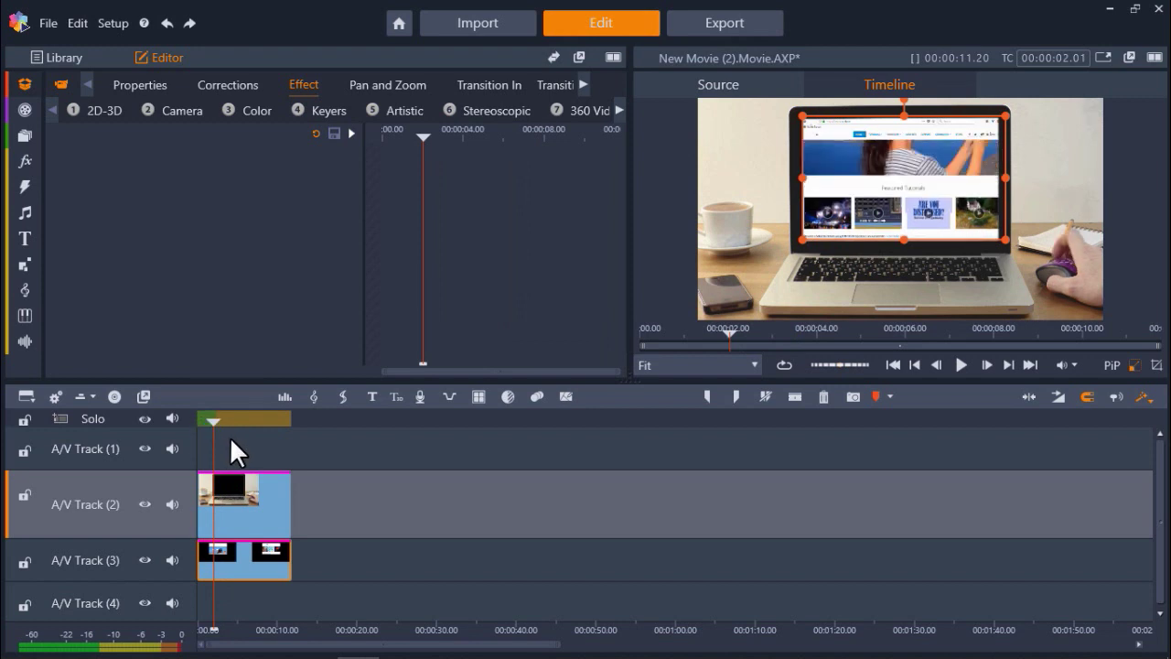
left_click(961, 364)
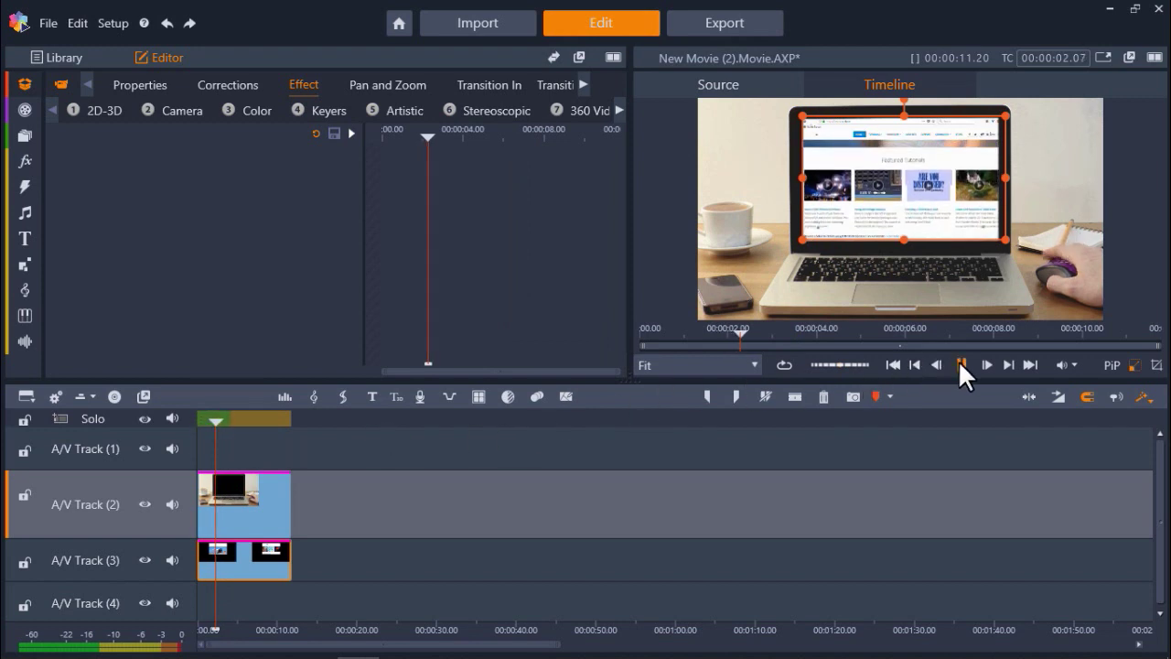